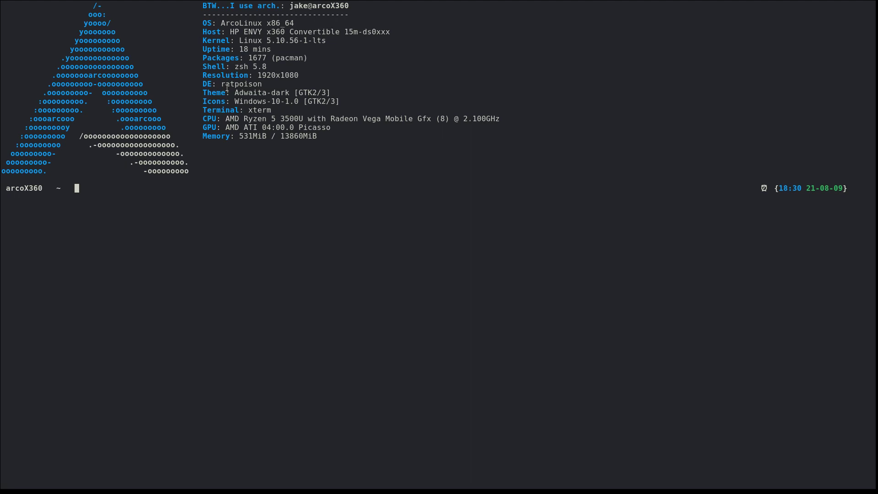
- Open the .ratpoisonrc file in vim from the terminal
text(vim .ratpoisonrc)
key(Right)
key(Return)
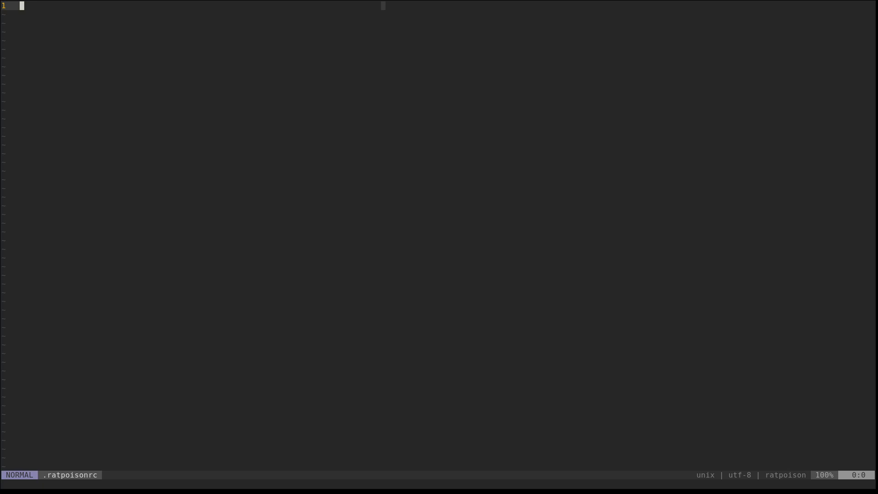
- Write the line "escape Alt_L" in the empty file, followed by blank lines
text(icopy)
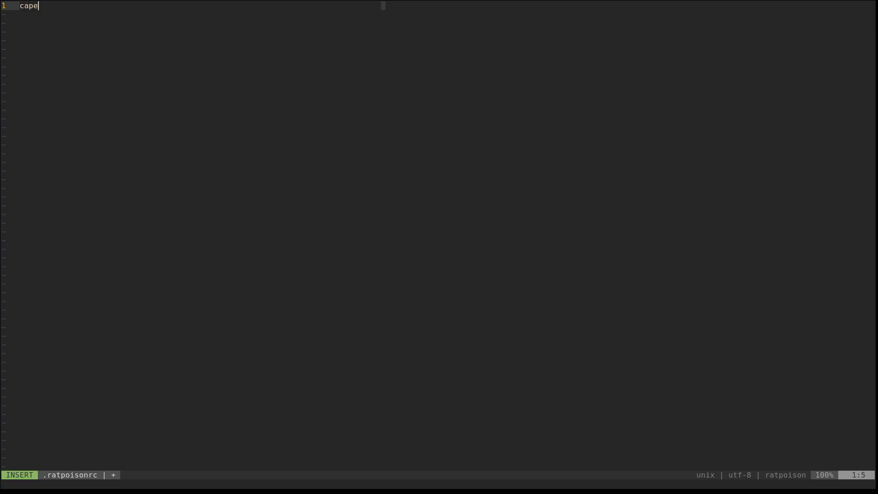
key(BackSpace)
key(BackSpace)
key(BackSpace)
key(BackSpace)
text(ea)
text(cape)
text( Al)
key(BackSpace)
key(BackSpace)
text(Alt_L)
key(Return)
key(Return)
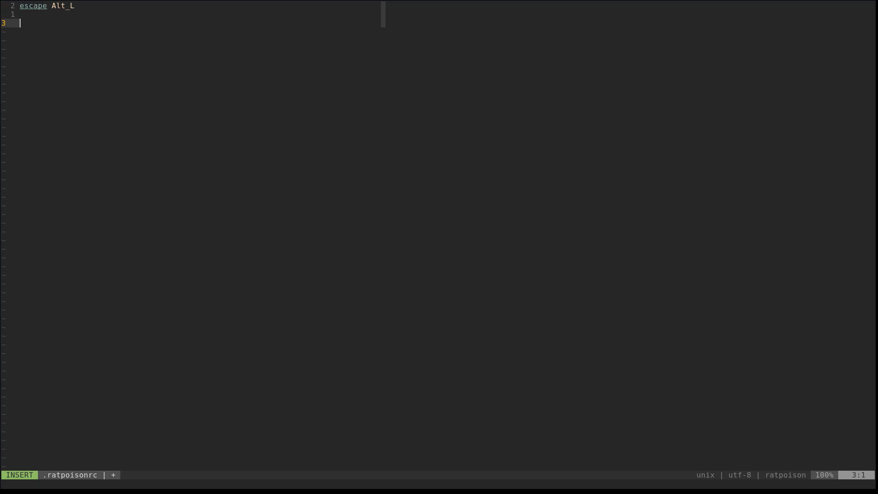
- Insert six blank lines above the "escape Alt_L" line
key(Up)
key(Up)
key(Return)
key(Return)
key(Return)
key(Return)
key(Return)
key(Return)
key(Up)
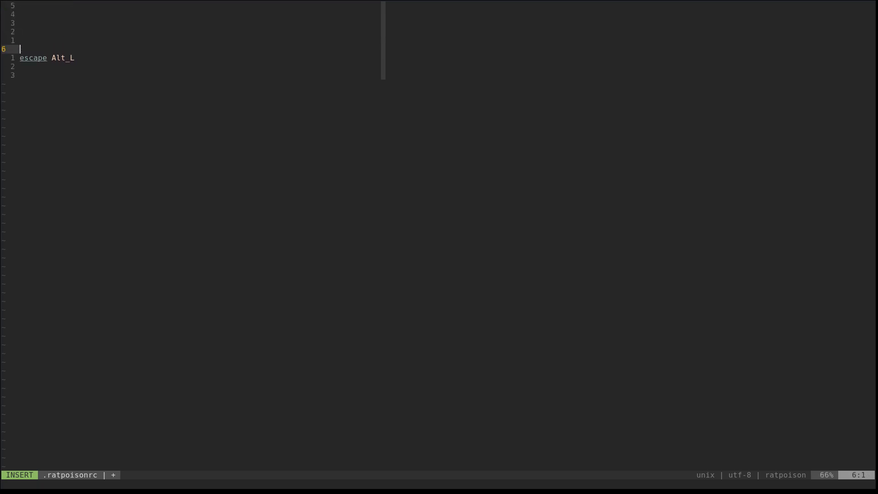
- Add "exec nitrogen --random --set-zoom-fill" as the first line of the file
key(Up)
key(Up)
key(Up)
key(Up)
key(Up)
text(exec nitro)
text(g)
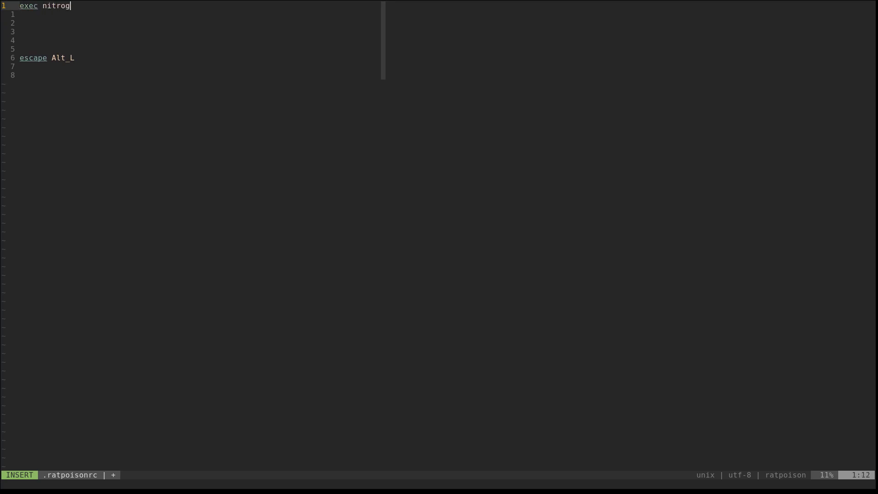
text(en --random --set-zoom-fill)
key(Return)
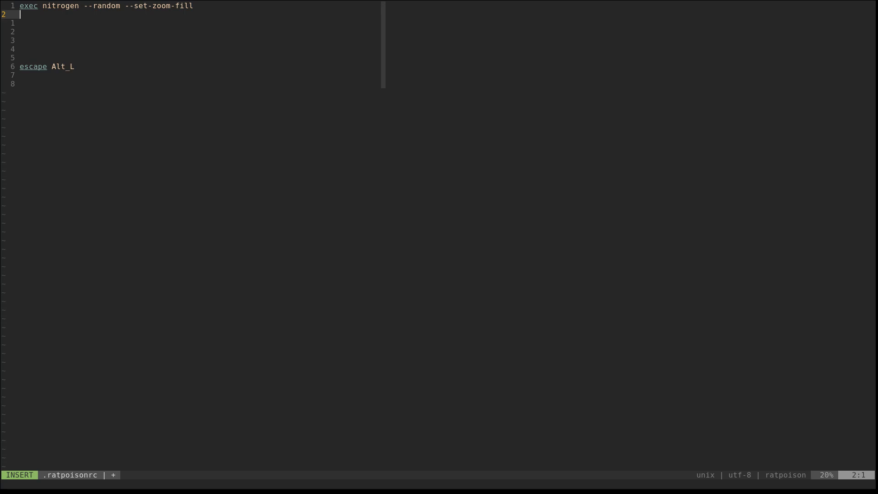
- Add the line "exec /usr/bin/rpws init 9 -k" below the nitrogen line
text(exec )
text(./)
key(BackSpace)
key(BackSpace)
text(/usr/bin/rpws)
text(init 9 )
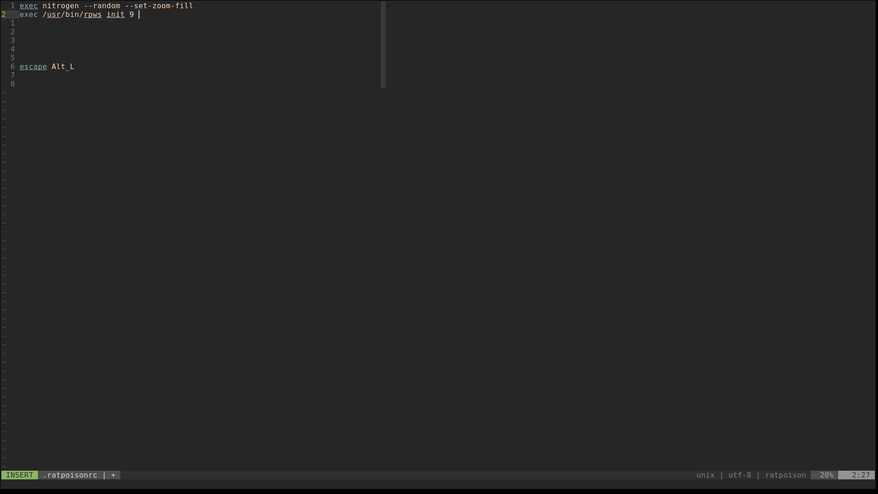
text(-k)
key(Return)
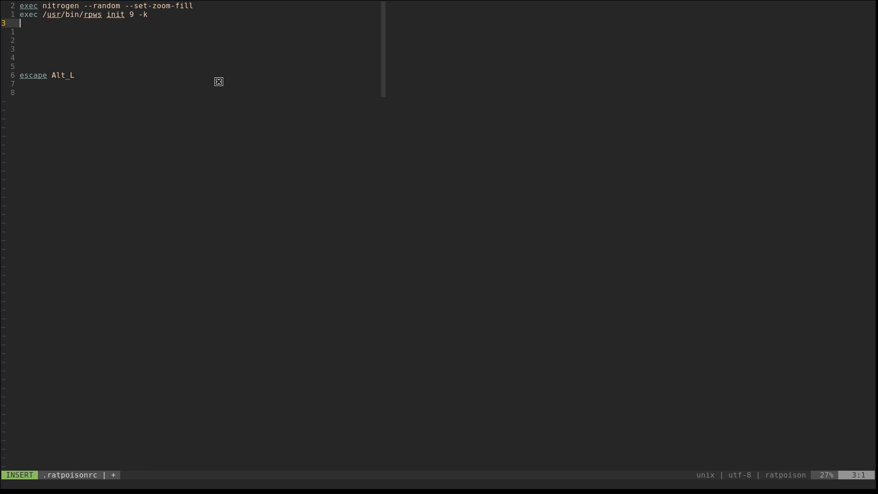
key(ctrl+t)
key(colon)
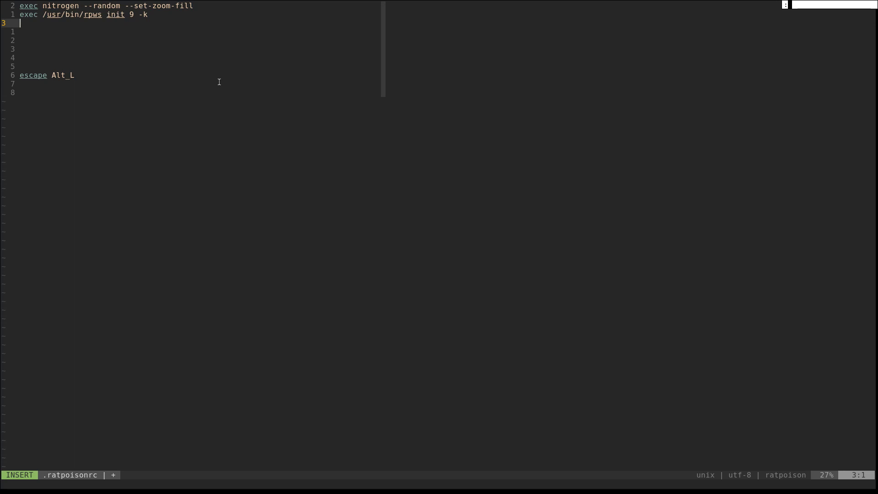
key(Escape)
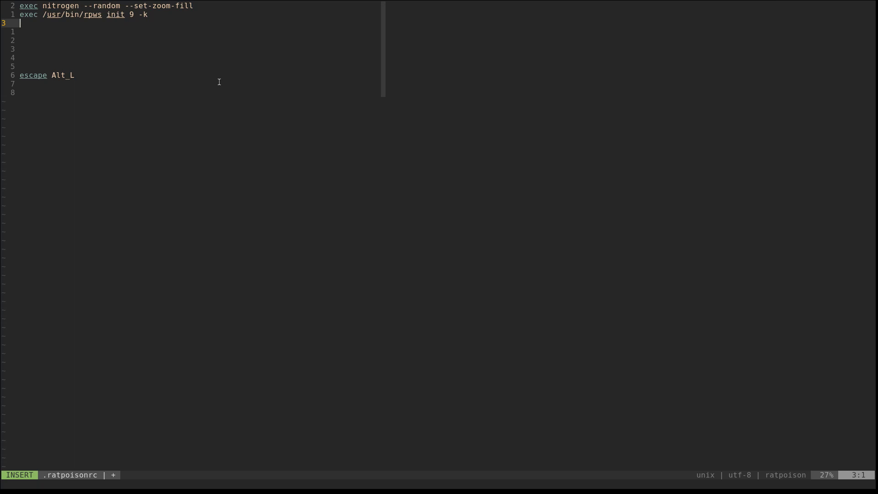
- Add the line "set winname title" after a blank line below the exec commands
key(Return)
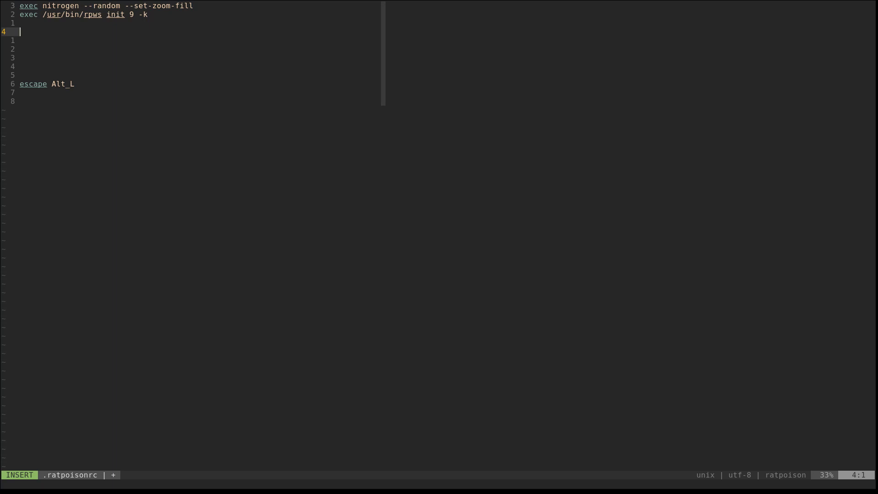
text(set winname title)
key(Return)
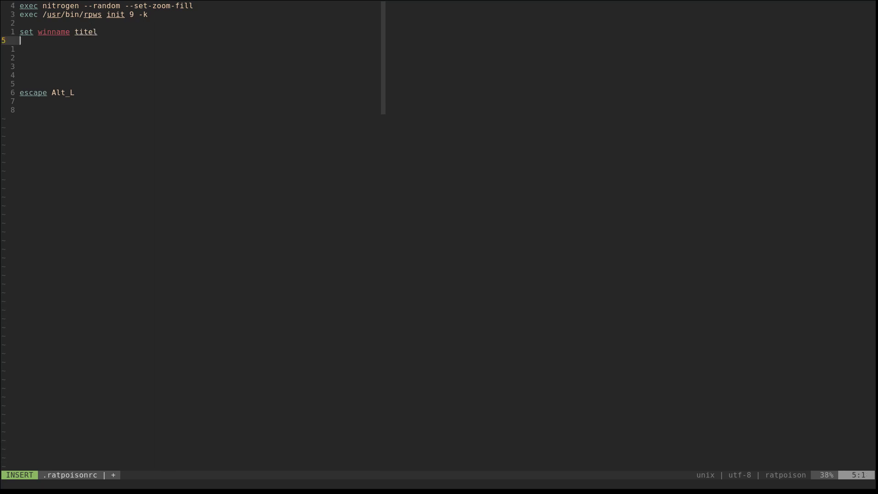
key(BackSpace)
key(BackSpace)
key(BackSpace)
text(le)
key(Return)
- Add the lines "set wingravity center" and "set transgravity center" below the winname setting
text(set wingravity center)
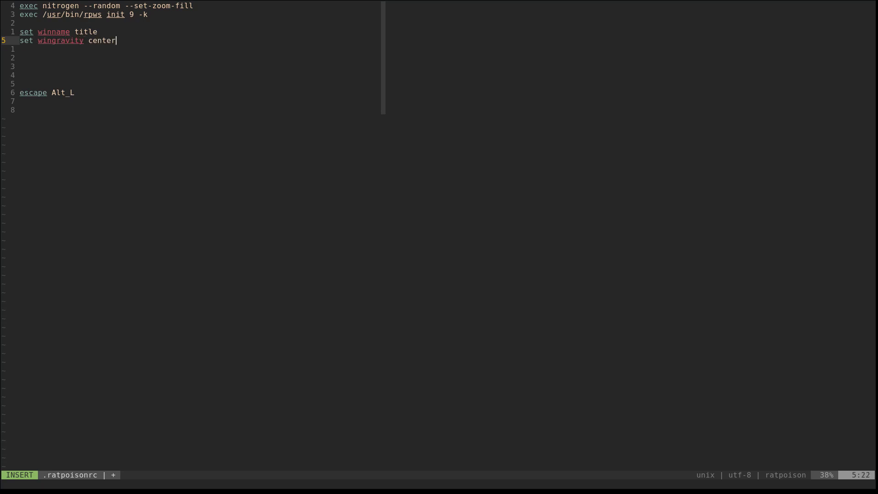
key(Return)
text(se)
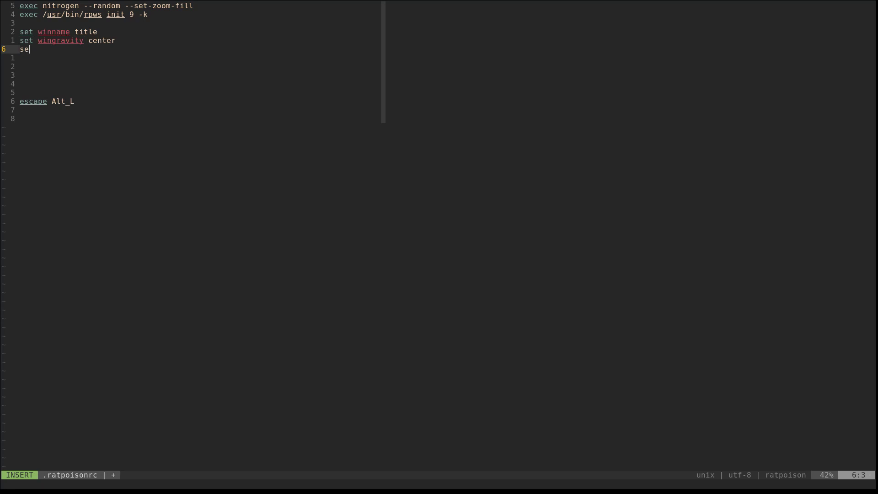
text(t transgravity center)
key(Return)
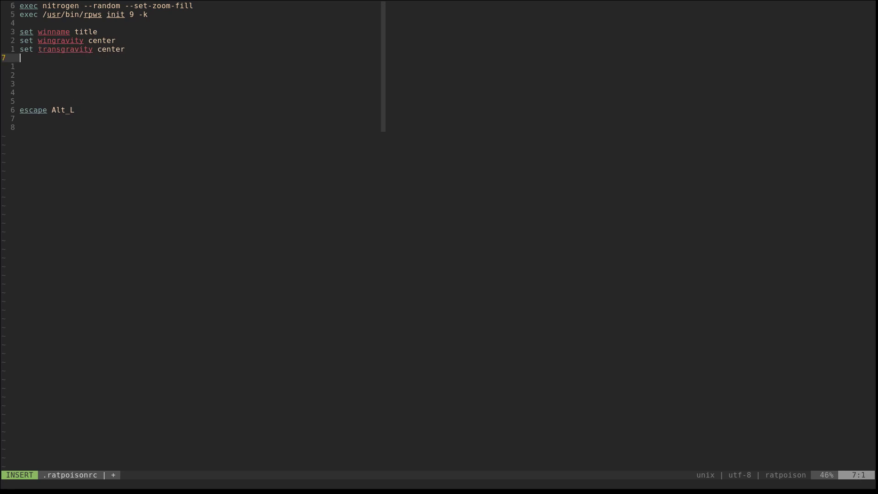
- Add the lines "set border 3" and 'set font "Roboto:size=10"' below the gravity settings
text(set border 3)
key(Return)
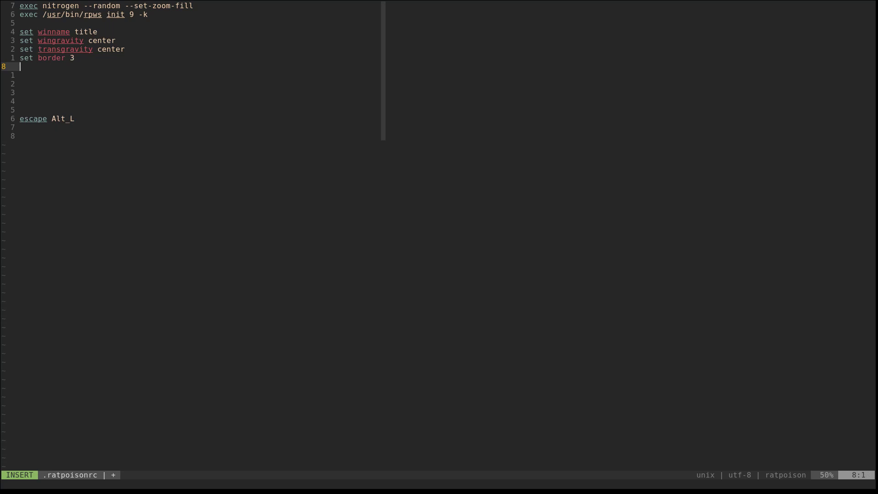
text(font)
key(BackSpace)
key(BackSpace)
key(BackSpace)
key(BackSpace)
key(BackSpace)
text(set font "Roboto:size=10")
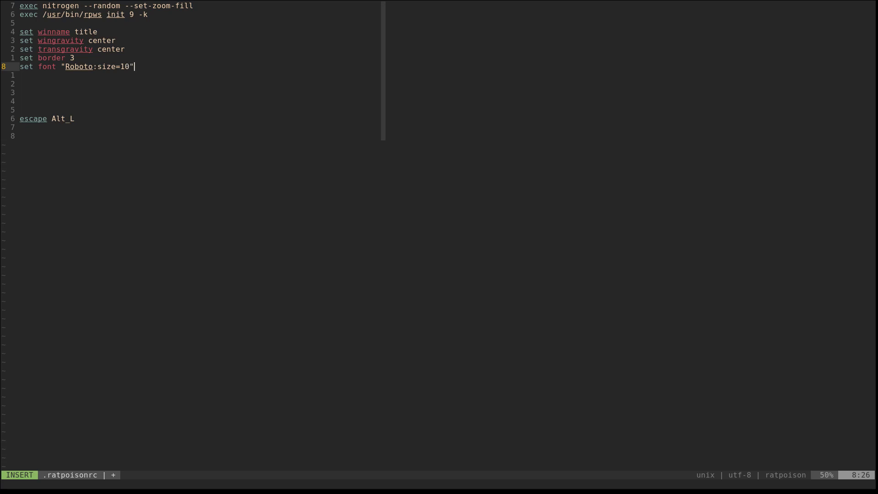
- Add the line "set bgcolor #000000" below the font setting
key(Return)
text(set )
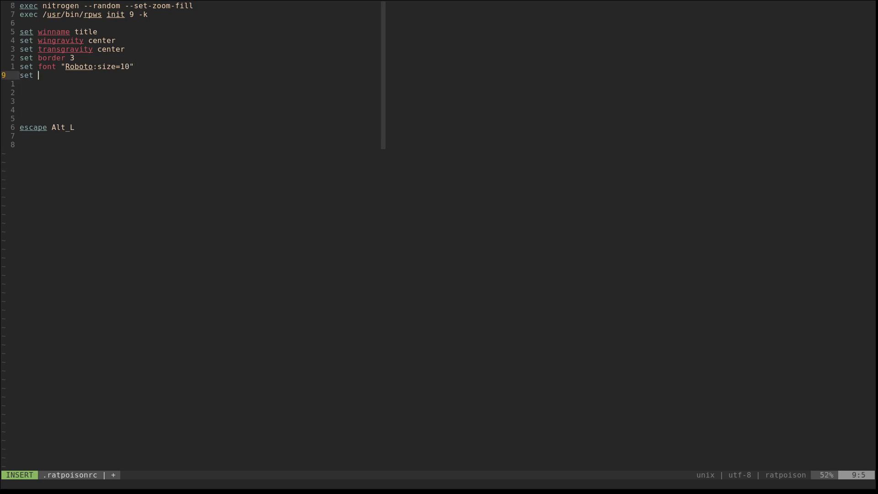
text(bgcolor #000000)
key(Return)
- Add the line "set fgcolor #477d8f" below the background colour, followed by a blank line
text(set)
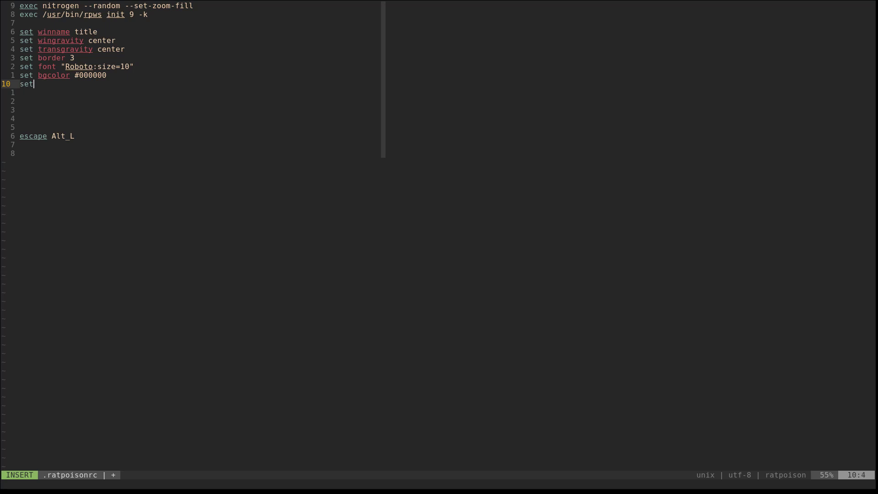
text( fg)
key(BackSpace)
text(co)
text(lor )
text(#)
text(477d8)
text(fg)
key(BackSpace)
text(d)
key(BackSpace)
key(BackSpace)
text(f)
key(Return)
key(Return)
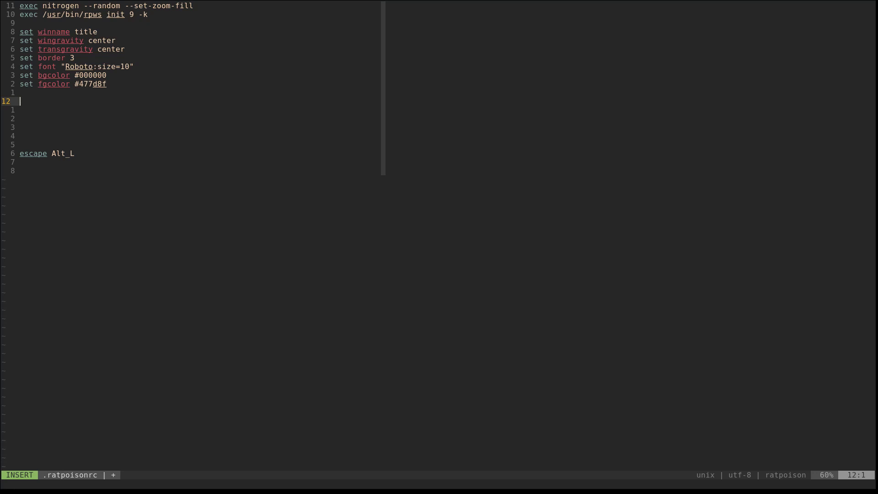
- Delete the surplus blank lines between the fgcolor and escape lines, leaving two
key(Down)
key(Down)
key(Down)
key(Escape)
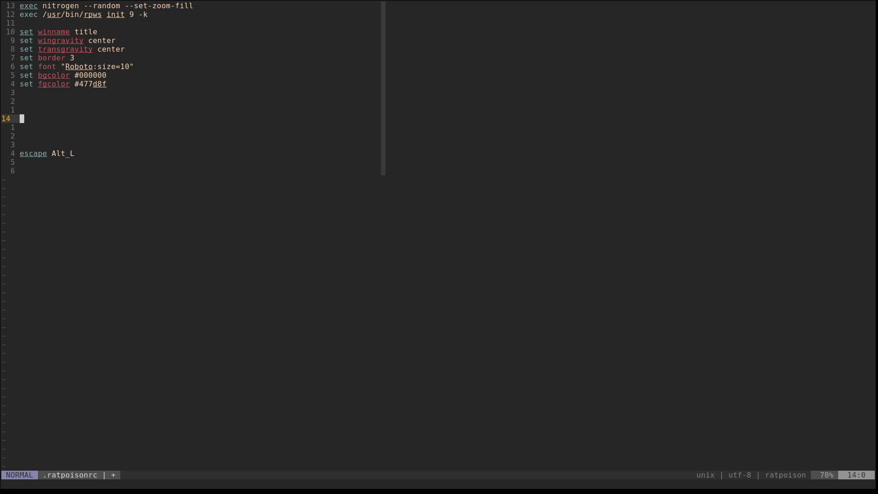
key(k)
key(k)
key(k)
key(d)
key(d)
key(d)
key(d)
key(d)
key(d)
key(d)
key(d)
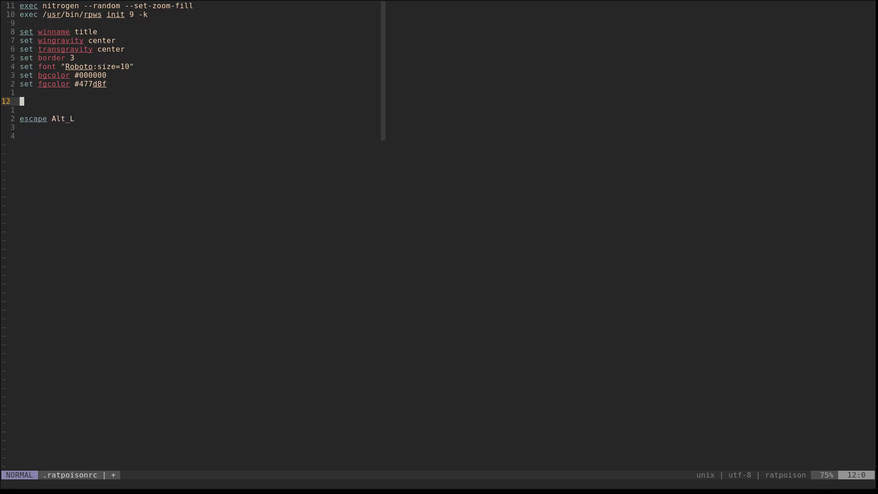
key(d)
key(d)
- Add the key binding "bind t exec st" directly below the escape line
key(j)
key(j)
key(j)
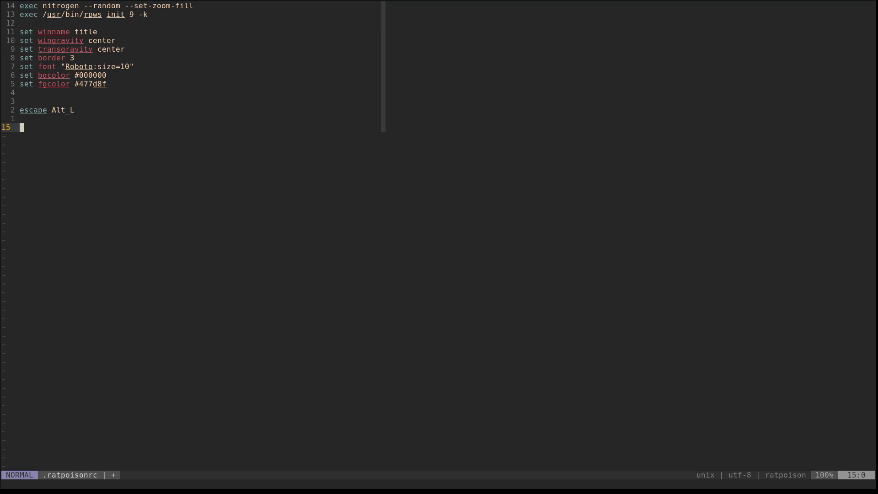
key(shift+o)
text(nd)
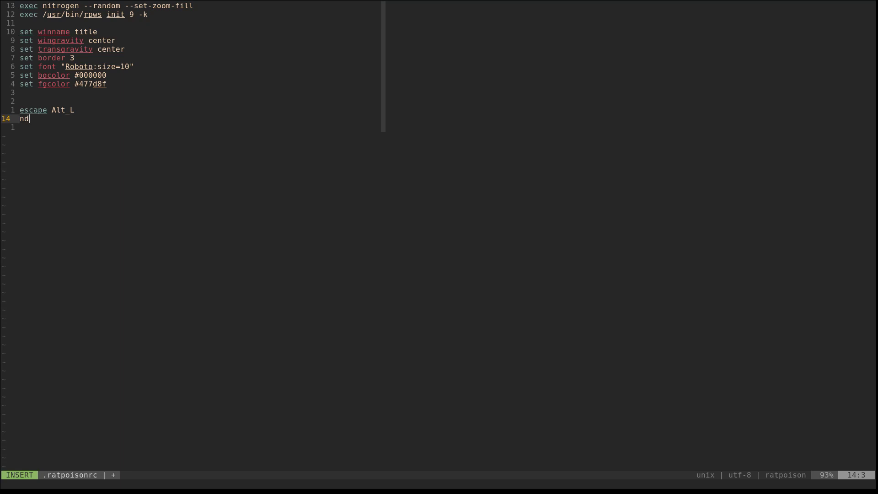
key(BackSpace)
key(BackSpace)
text(bind )
text(t )
text(ec)
text(ec )
text(st)
key(Return)
- Add the key bindings "bind b exec brave" and "bind d exec dmenu_run" below the terminal binding
text(bind )
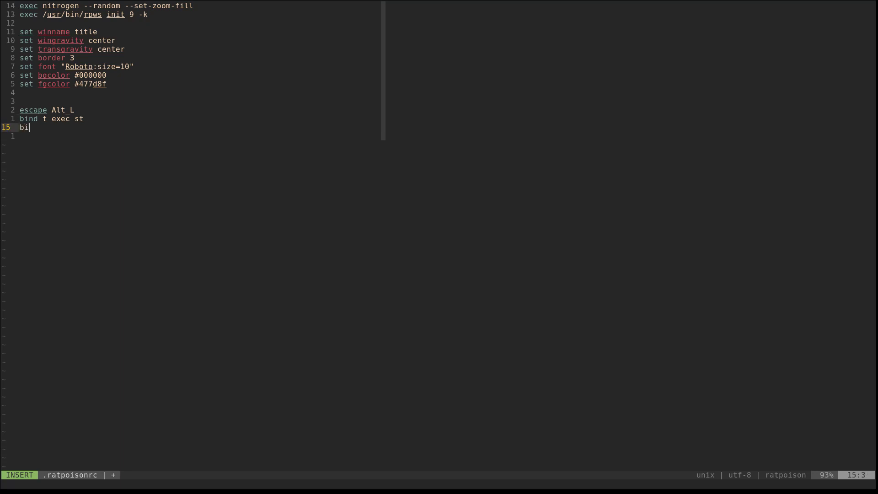
text(b exec brave)
key(Return)
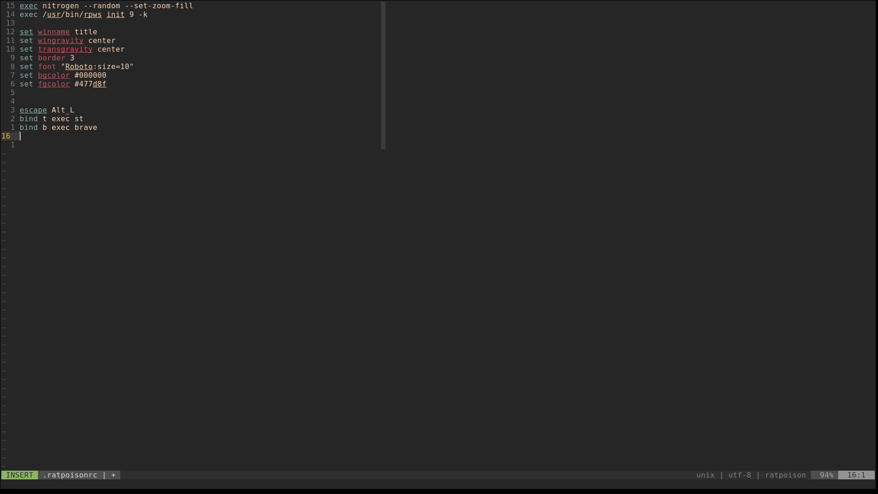
text(bind d exec dmenu_run)
key(Return)
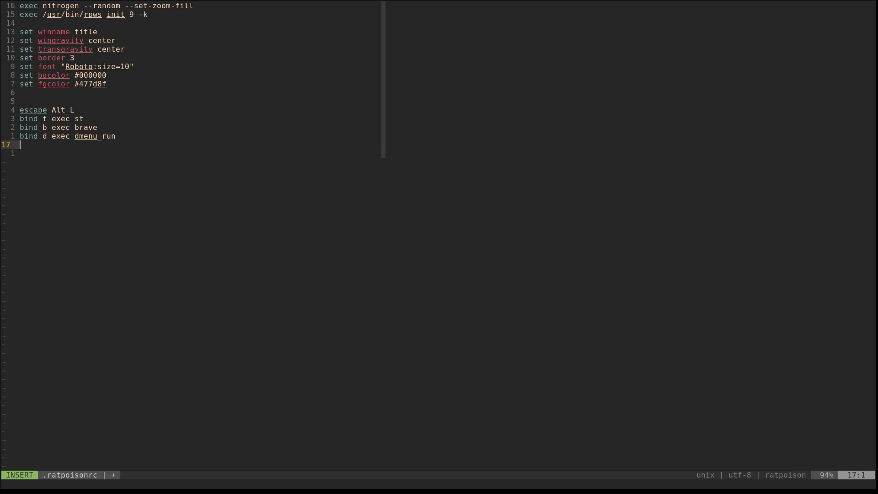
- Add the workspace binding "bind 1 exec rpws 1" after a blank line below the application bindings
key(Return)
text(bind 1)
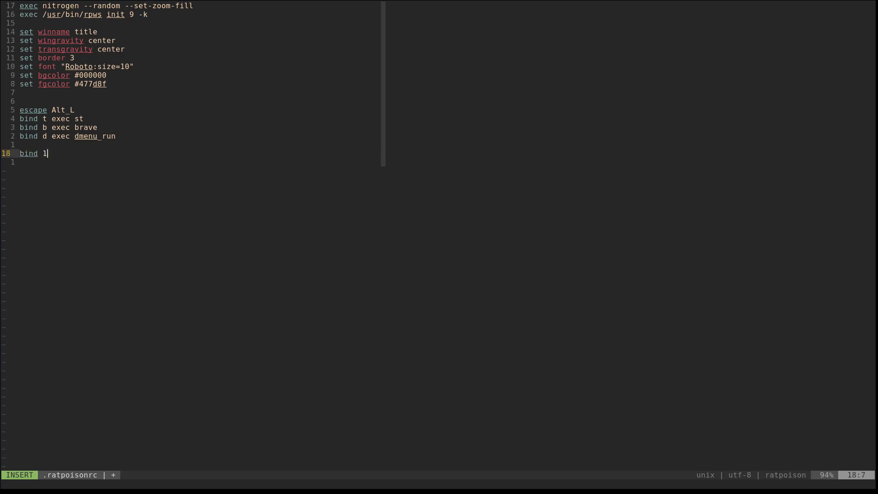
text( exec rpws 1)
key(Return)
- Add the unfinished binding lines "bind 2", "bind 3", "bind 4" and "bind 5" below the workspace 1 binding
text(bind2)
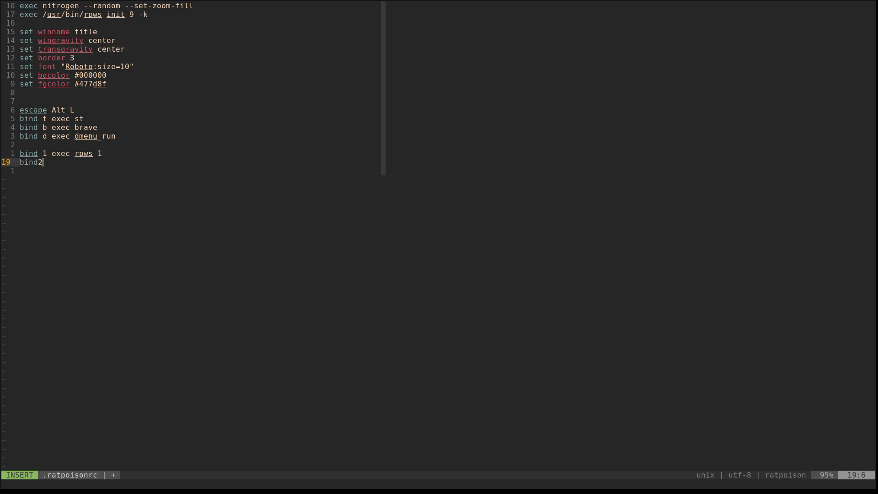
text(2)
key(Return)
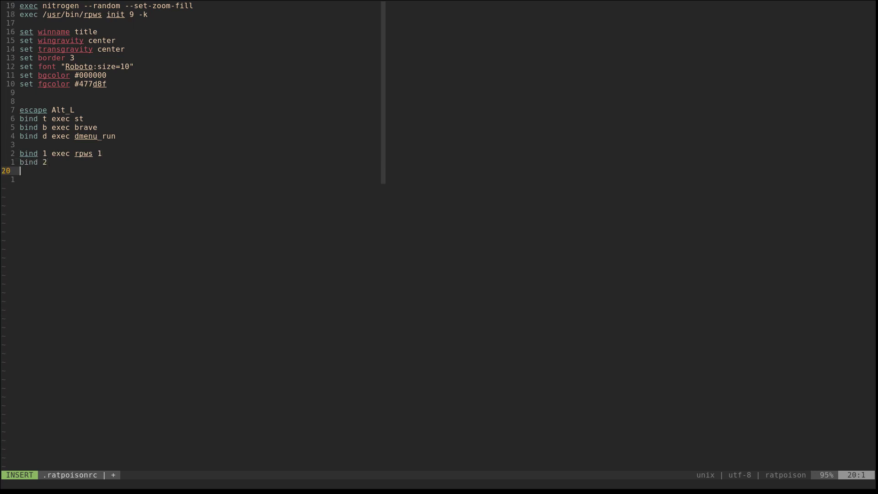
text(bind 3)
key(Return)
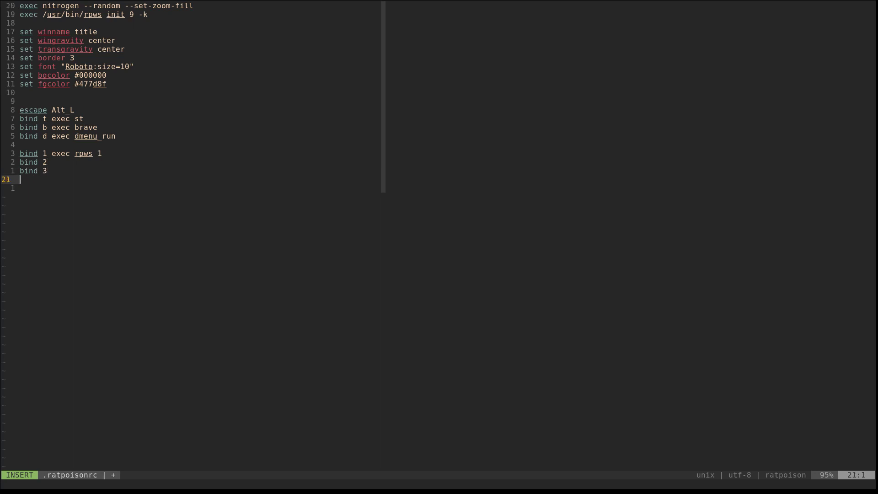
text(bind 4)
key(Return)
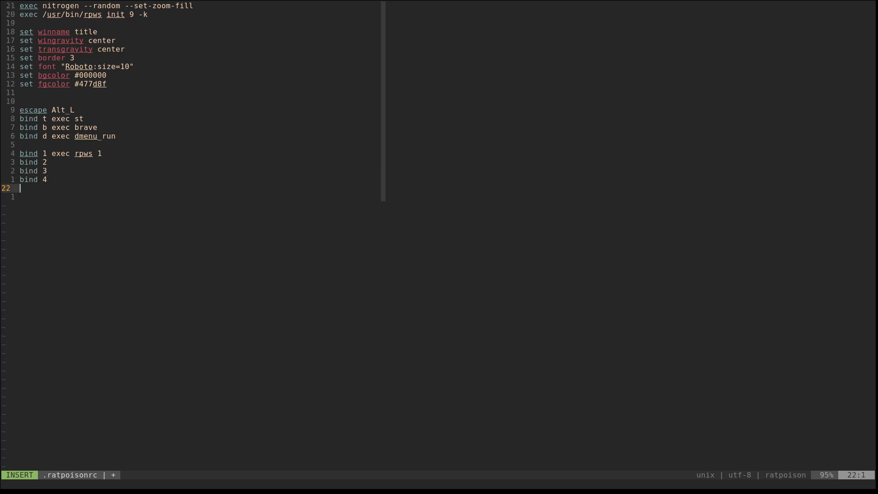
text(bind 5)
key(Return)
- Add the unfinished binding lines "bind 6", "bind 7", "bind 8" and "bind 9" below the bind 5 line
text(b)
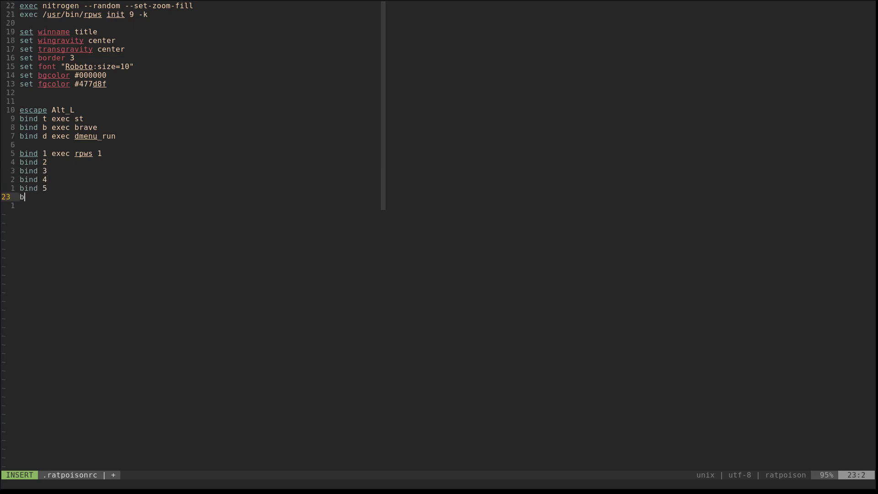
text(ind 6)
key(Return)
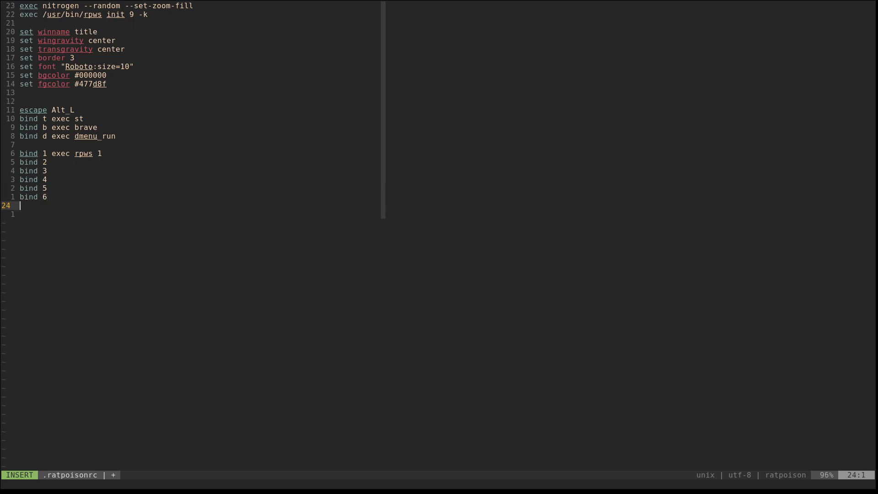
text(bind 7)
key(Return)
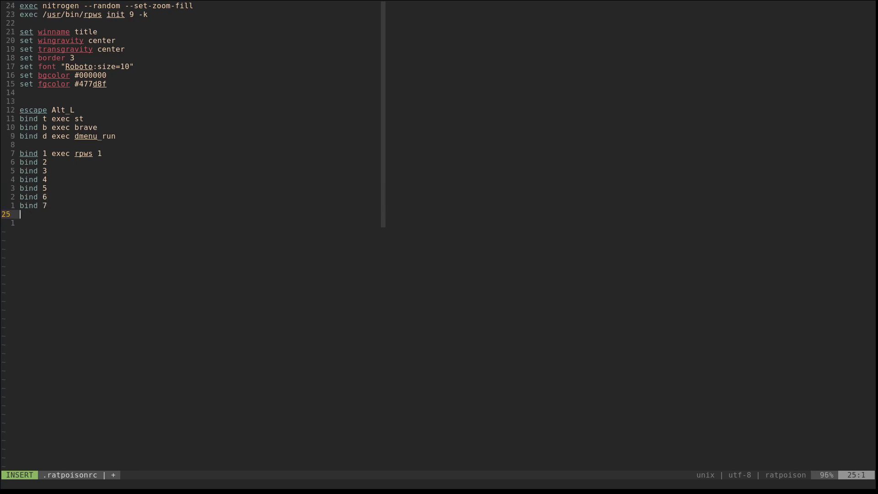
text(bind 8)
key(Return)
text(bin)
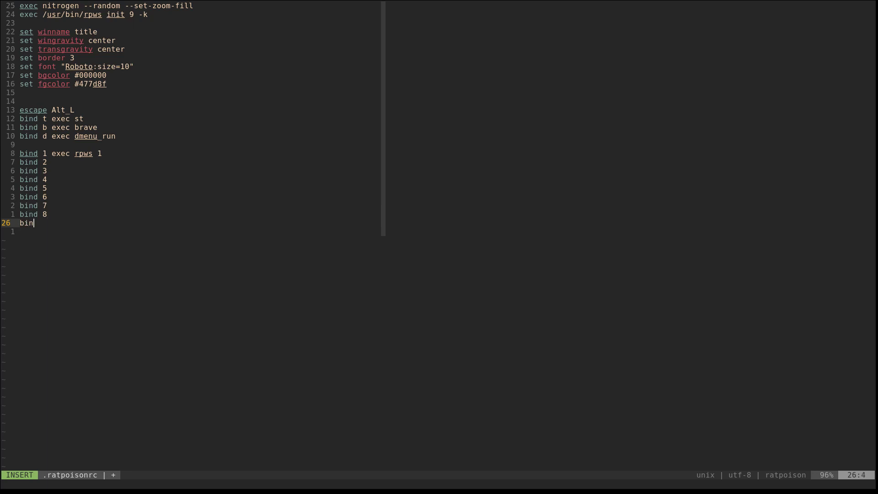
text(d 9)
- Complete the bind 2 line with "exec rpws 2", leaving no blank line beneath it
key(Up)
key(Up)
key(Up)
key(Up)
key(Up)
key(Up)
key(Up)
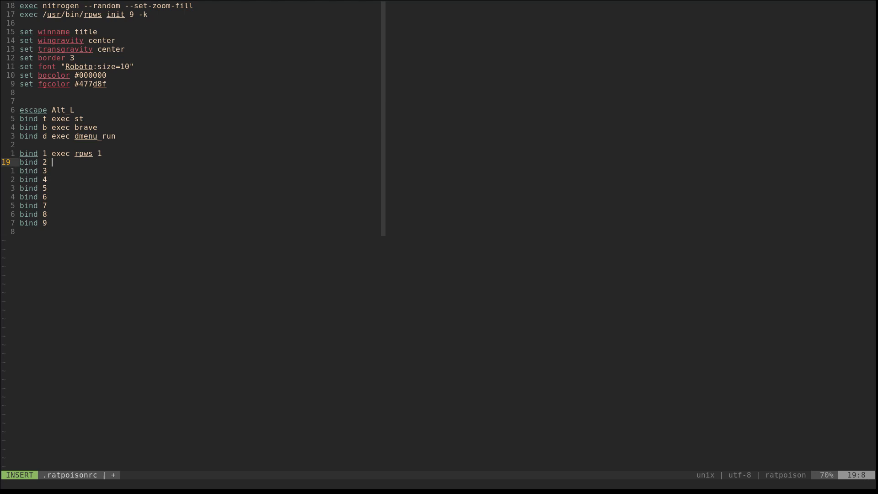
text(exec rpws 2)
key(Return)
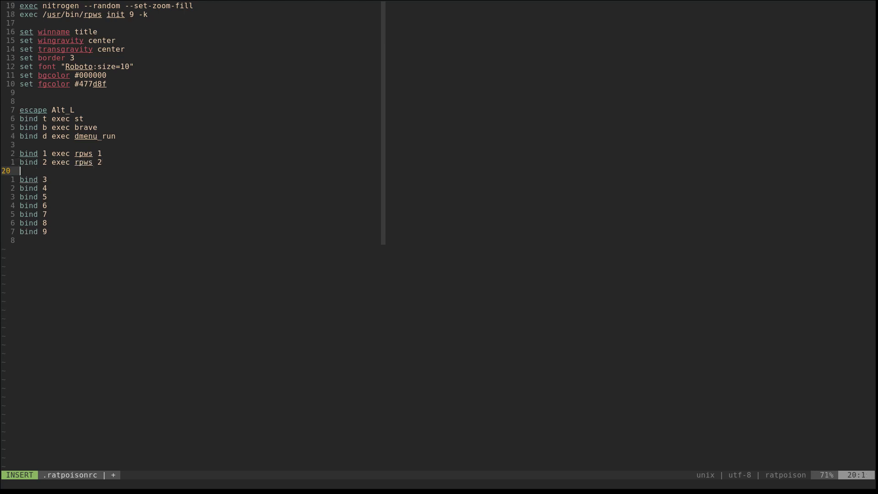
key(BackSpace)
- Try to copy "exec" from the bind 1 line and paste it after bind 3
key(Down)
text(ex)
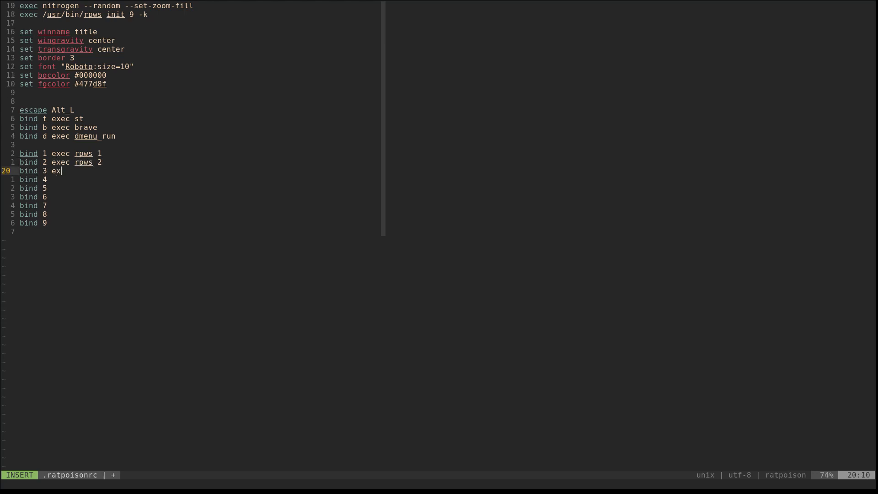
key(BackSpace)
key(BackSpace)
key(Up)
key(Up)
key(Escape)
key(v)
key(l)
key(l)
key(l)
key(l)
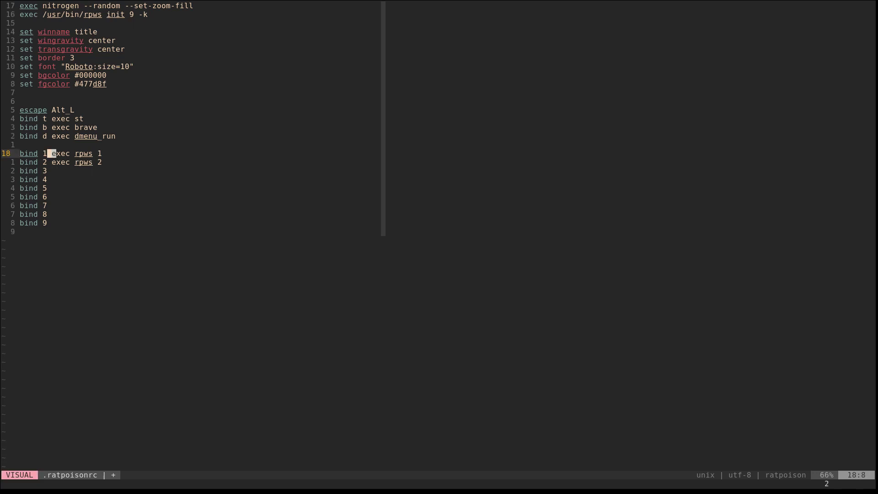
key(j)
key(k)
key(y)
key(j)
key(j)
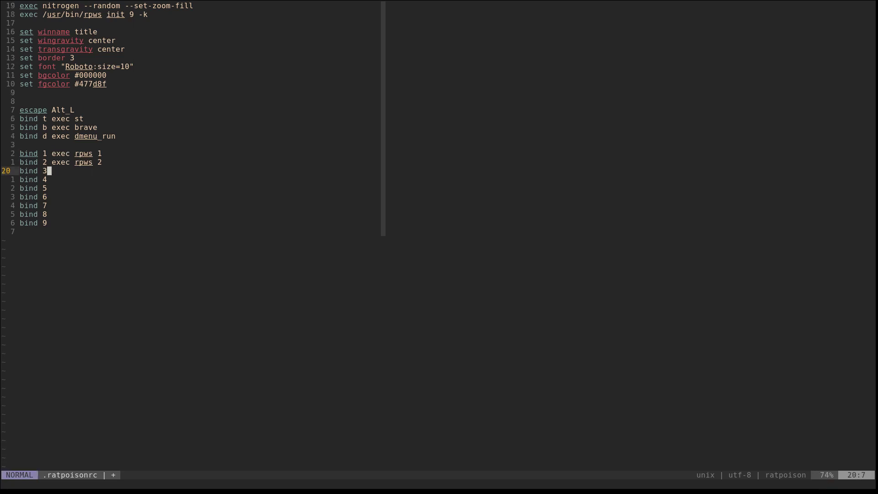
key(p)
key(Return)
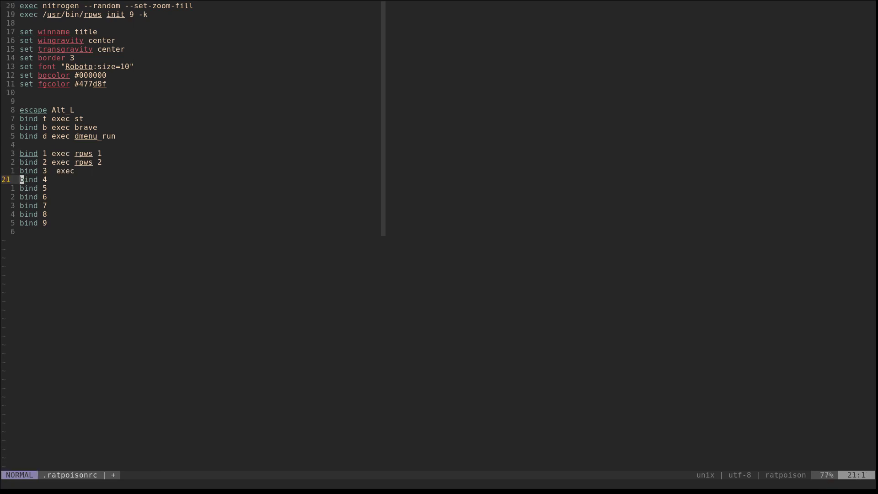
- Replace the pasted text on the bind 3 line with a single-spaced "exec", leaving no blank line beneath it
key(l)
key(l)
key(l)
key(l)
key(l)
key(h)
key(h)
key(h)
key(k)
key(l)
key(l)
key(l)
key(l)
key(l)
key(l)
key(l)
key(l)
key(l)
key(h)
key(h)
key(a)
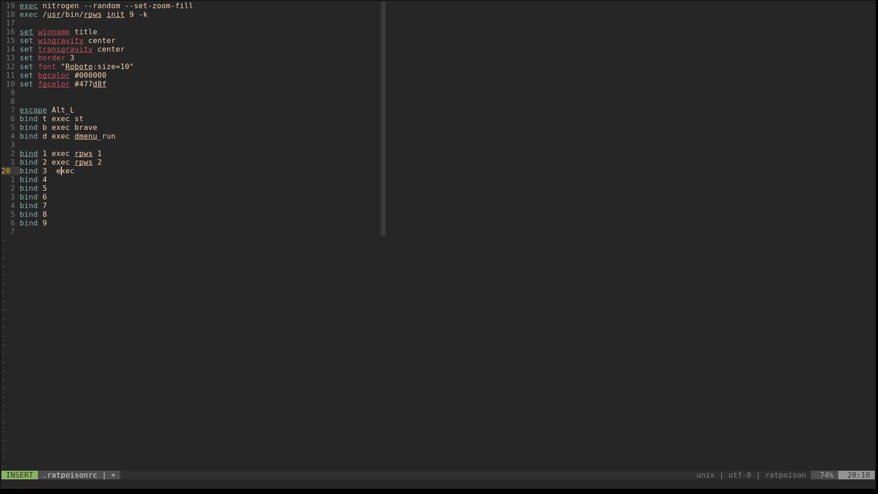
key(Delete)
key(Delete)
key(BackSpace)
key(BackSpace)
key(BackSpace)
text(exec)
key(Return)
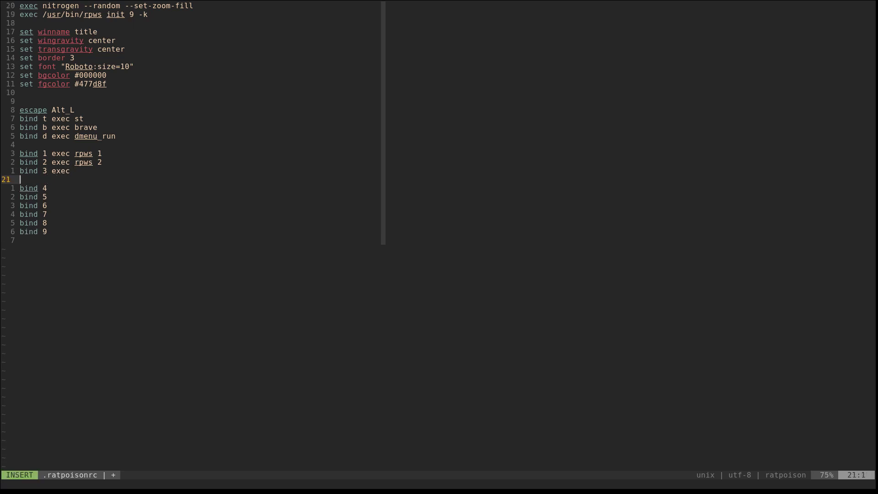
key(BackSpace)
- Append "exec" to the bind 4, bind 5 and bind 6 lines
key(Down)
text(ex)
text(ev)
key(Down)
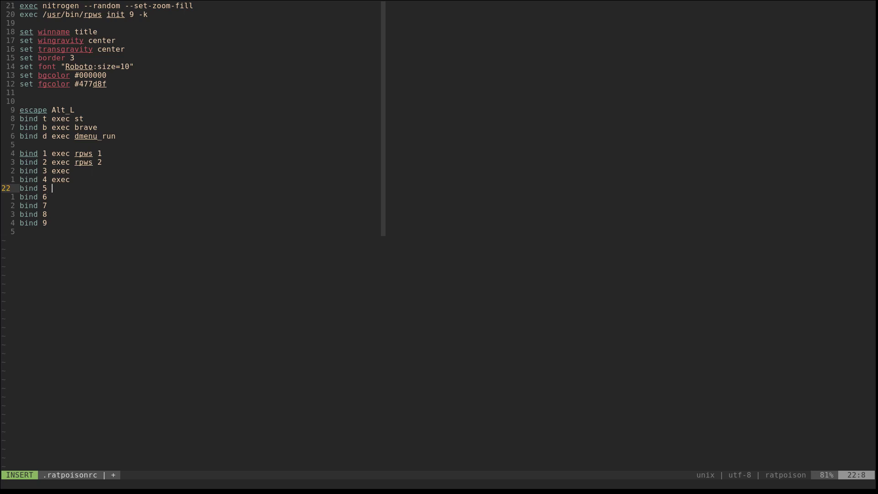
text(exec)
key(Down)
text(exec)
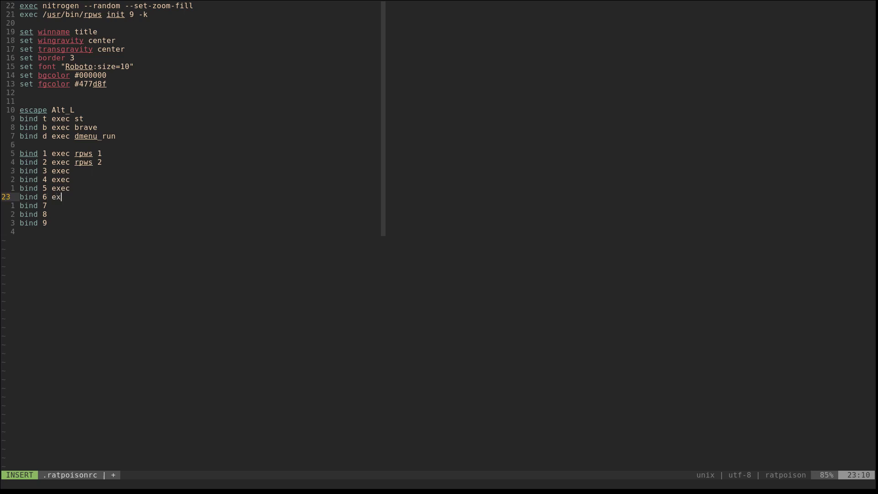
- Append "exec" to the bind 7, bind 8 and bind 9 lines
key(Down)
text(exec)
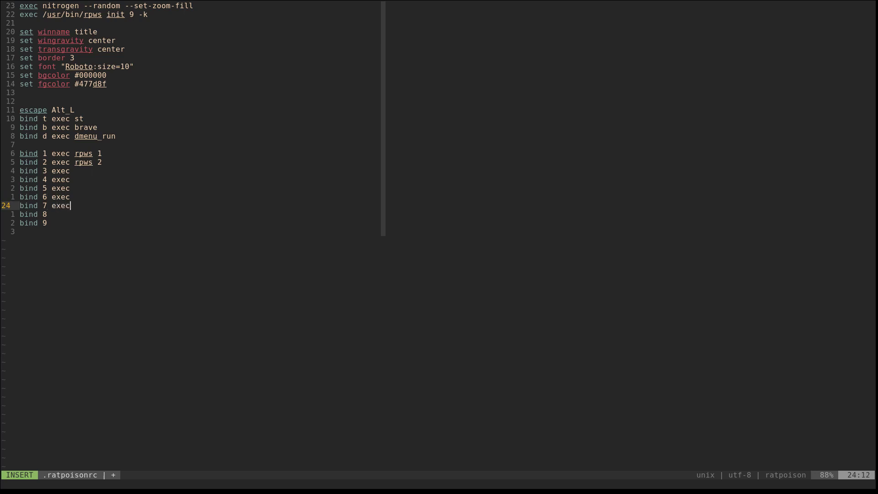
key(Down)
text(xec)
key(Down)
text(exec)
- Complete the bind 3 and bind 4 lines with "rpws 3" and "rpws 4" after exec
key(Up)
key(Up)
key(Up)
key(Up)
key(Up)
key(Up)
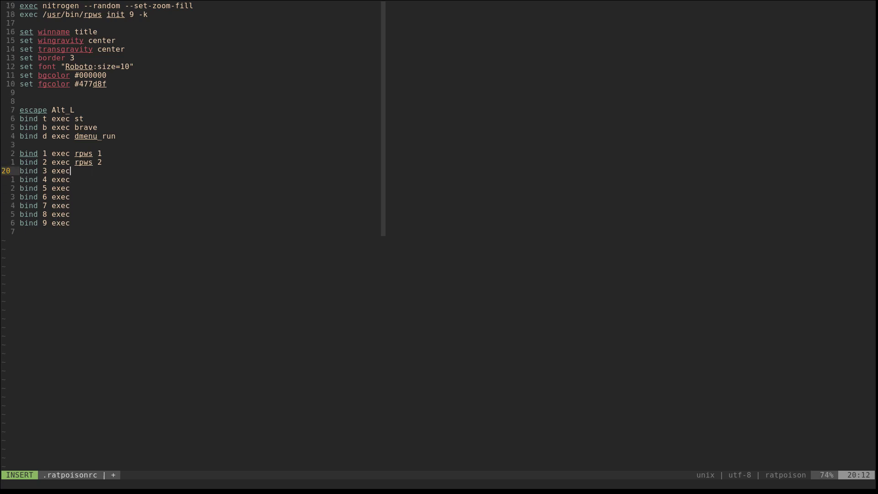
text(rpws 3)
key(Return)
key(BackSpace)
key(Down)
text(rpws 4)
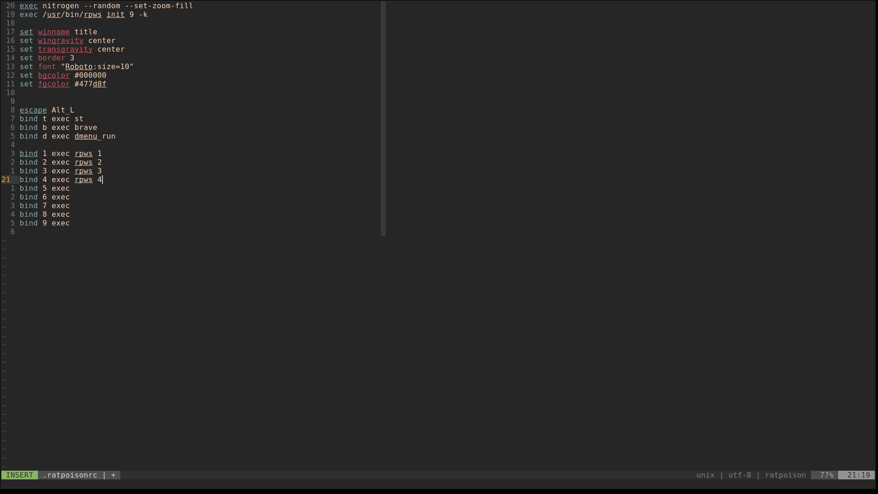
- Complete the bind 5 and bind 6 lines with "rpws 5" and "rpws 6" after exec
key(Down)
text(rpws 5)
key(Down)
text(rp)
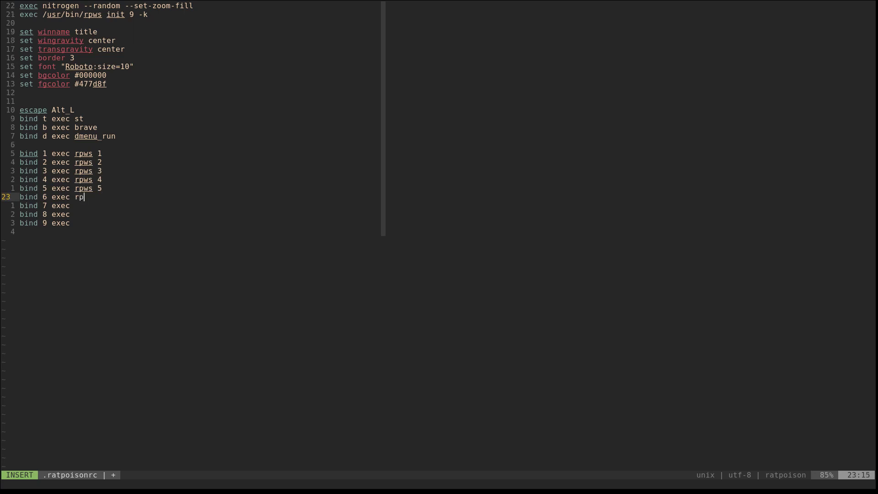
text(ws 6)
- Complete the bind 7, 8 and 9 lines with "rpws 7", "rpws 8" and "rpws 9", and open two new lines below them
key(Down)
text(rpws 7)
key(Down)
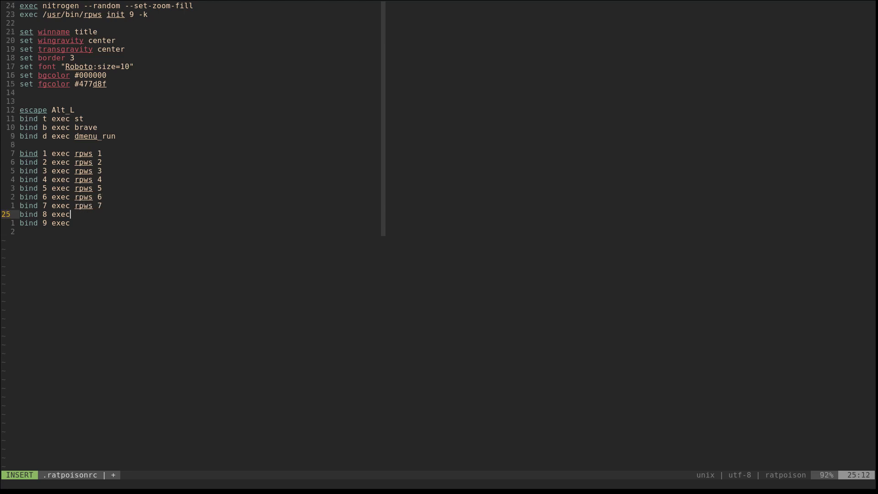
text(rpws 8)
key(Down)
text(rpws 9)
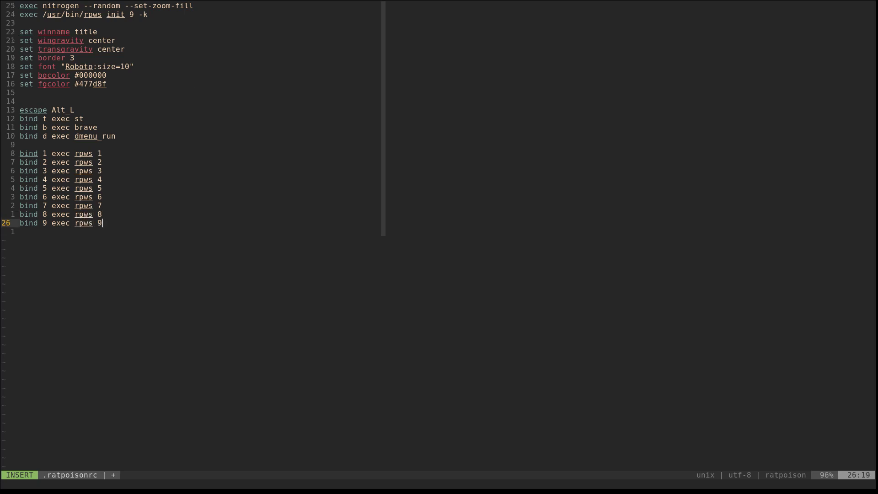
key(Return)
key(Return)
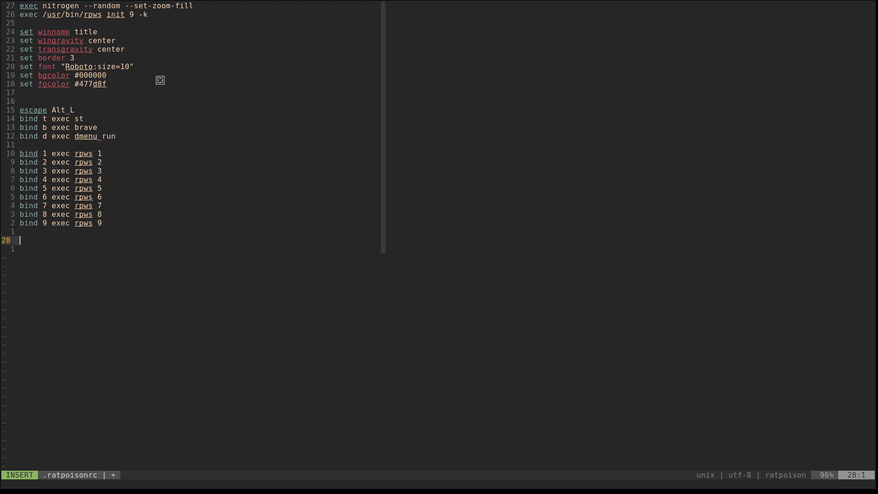
- Launch nitrogen through ratpoison's shell command prompt
key(Alt_L)
key(exclam)
text(nitrogen)
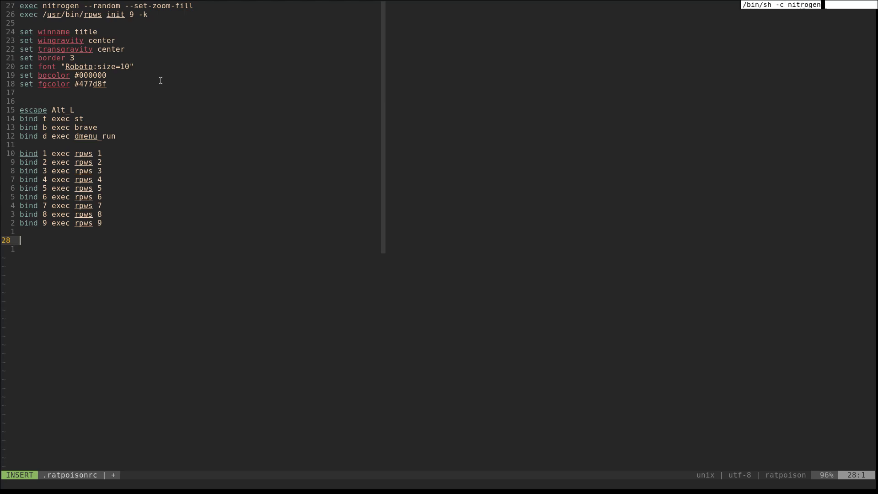
key(Return)
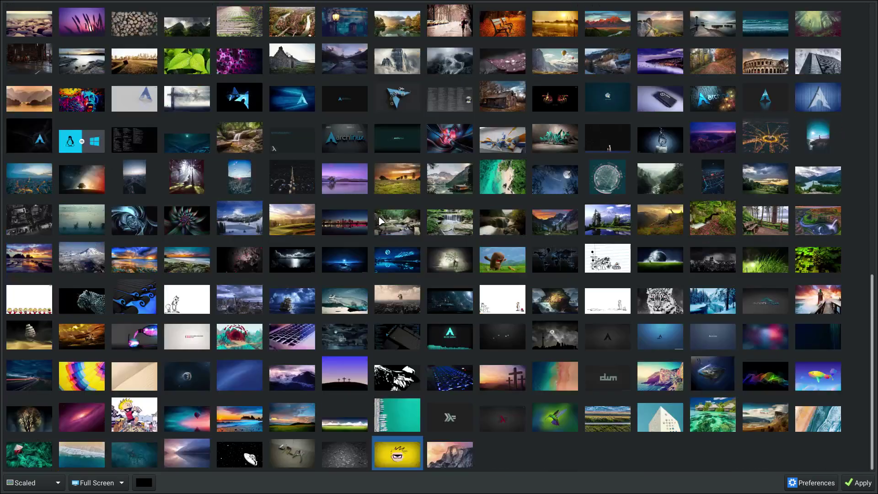
- Apply the pale purple wallpaper with the dark tilted object in nitrogen, and switch back to the .ratpoisonrc editor
scroll(416, 172, up, 3)
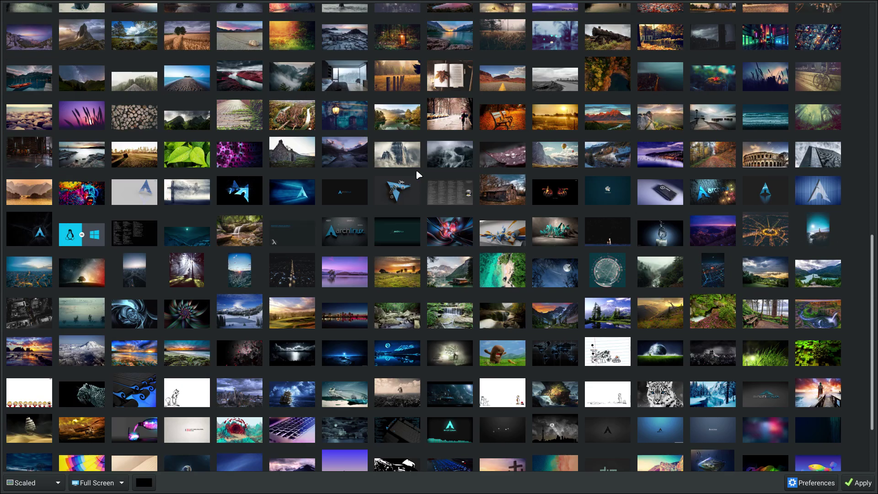
scroll(509, 178, up, 1)
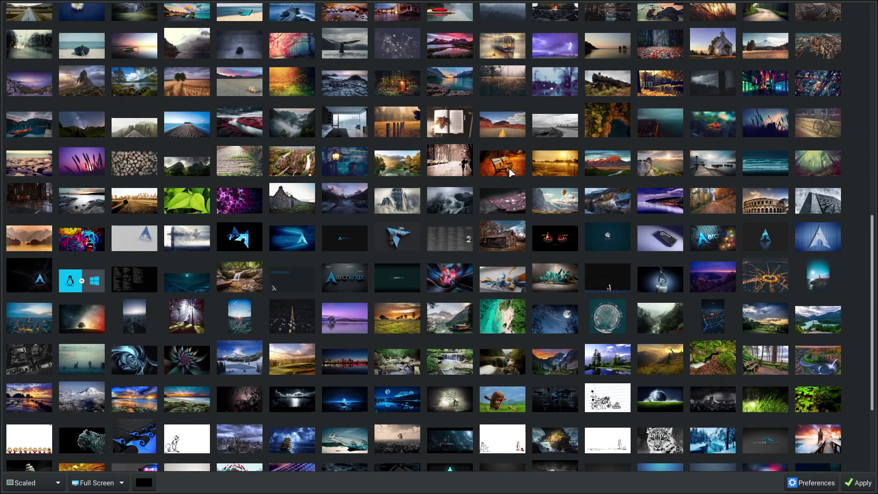
click(648, 231)
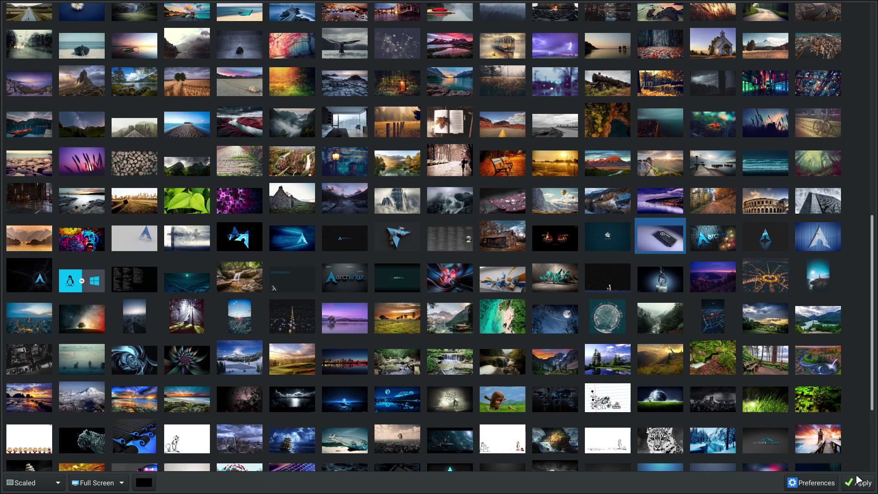
click(857, 486)
key(alt+Tab)
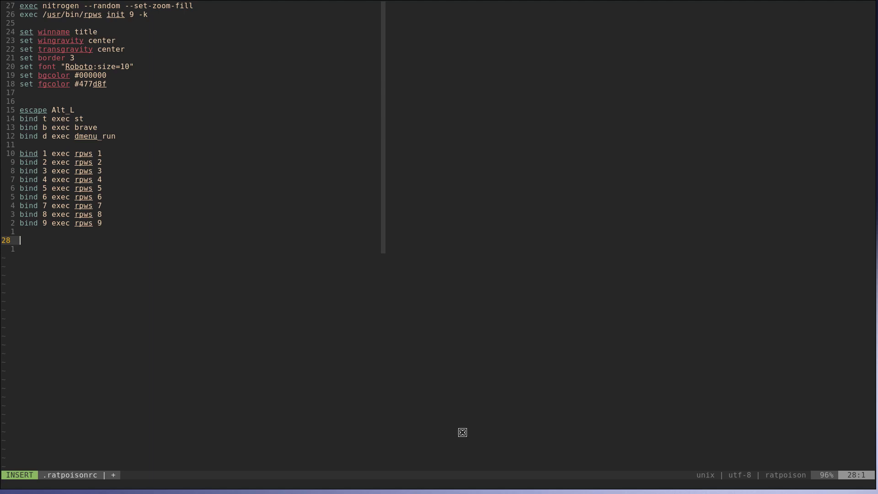
- Try to restart ratpoison from its command prompt
key(ctrl+t)
key(colon)
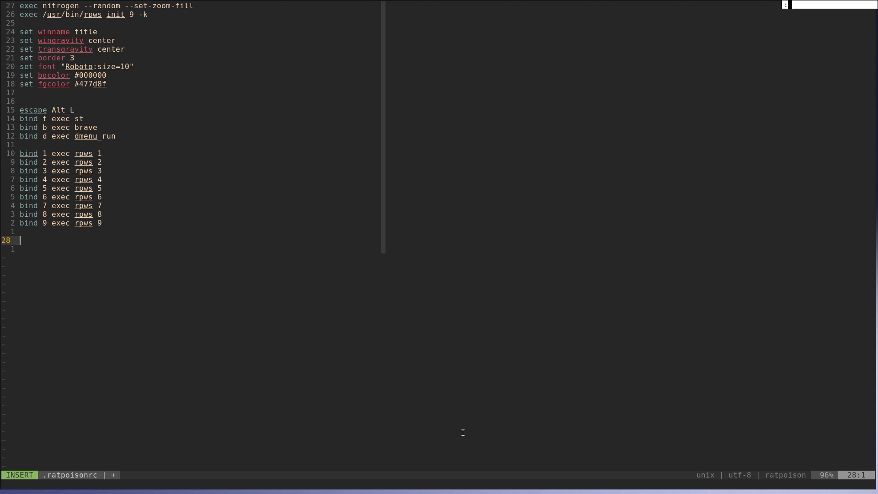
text(rea)
text(tart)
key(Return)
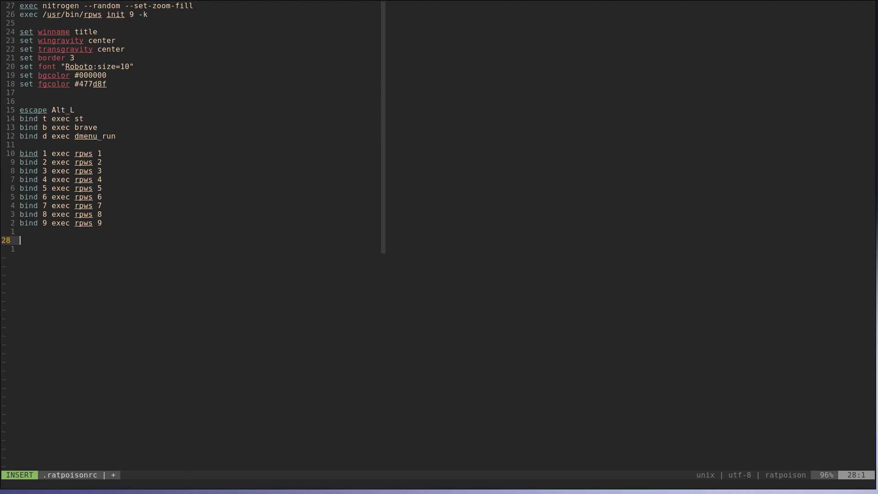
- Remove the extra blank line at the end of .ratpoisonrc and save the file
text(b)
key(BackSpace)
key(BackSpace)
key(Escape)
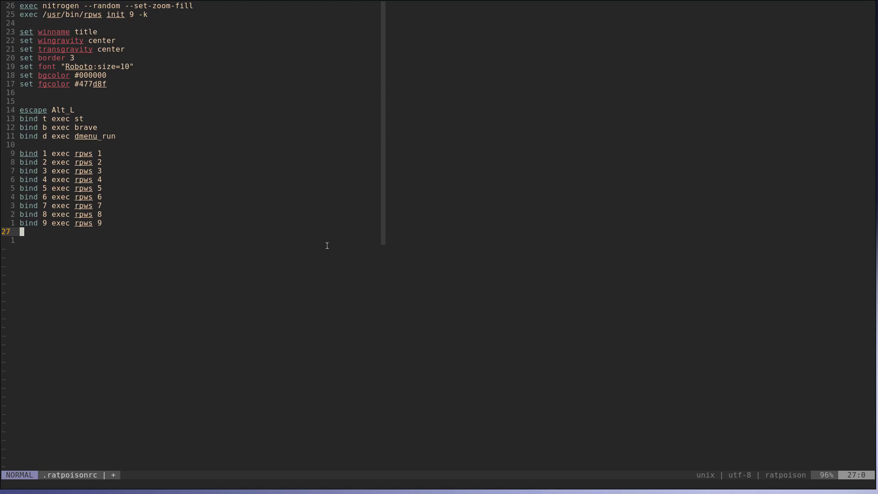
key(shift+colon)
text(w)
key(Return)
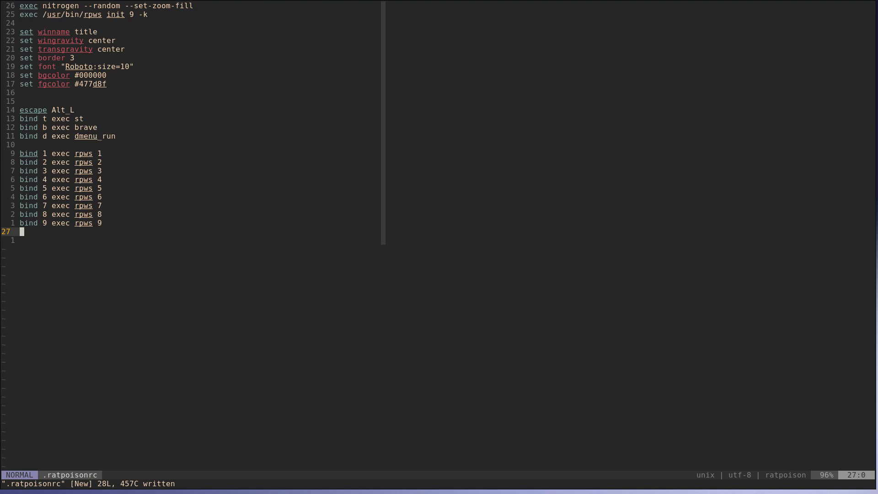
- Restart ratpoison with its "restart" command to load the saved configuration
key(ctrl+t)
key(shift+colon)
text(restart)
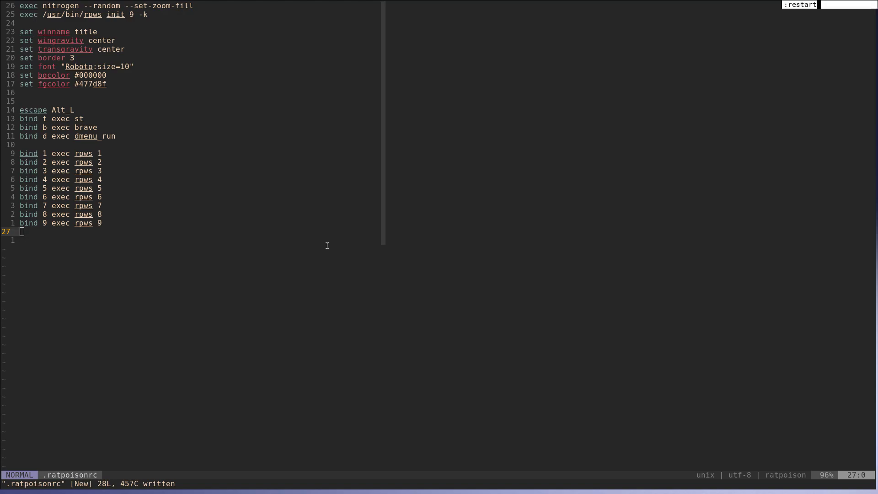
key(Return)
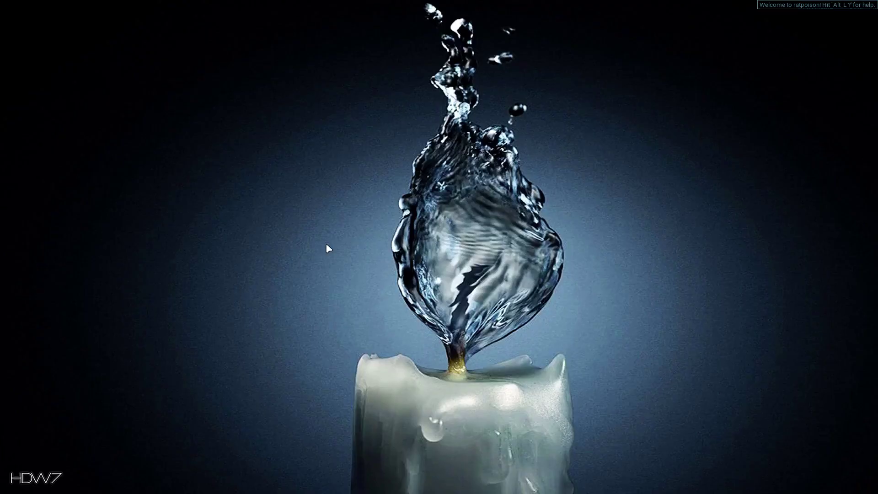